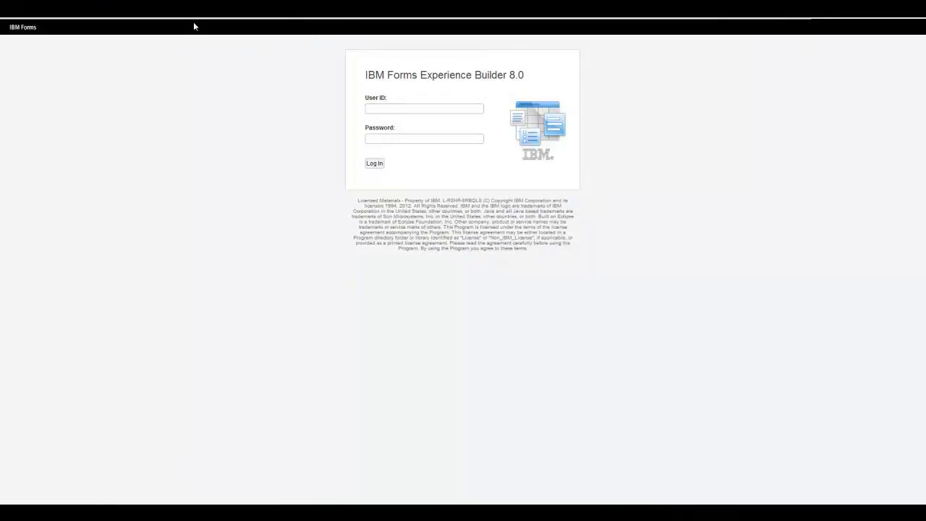
Step: Start entering the user ID on the portal login page
{"action": "left_click", "coordinate": [379, 107]}
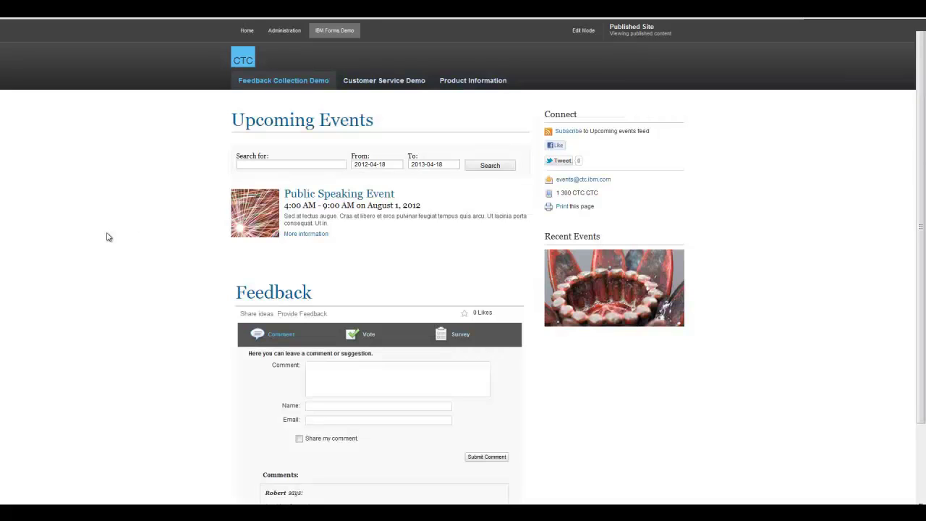
Step: Post the shared comment 'This event is great' with the commenter's name
{"action": "mouse_move", "coordinate": [334, 133]}
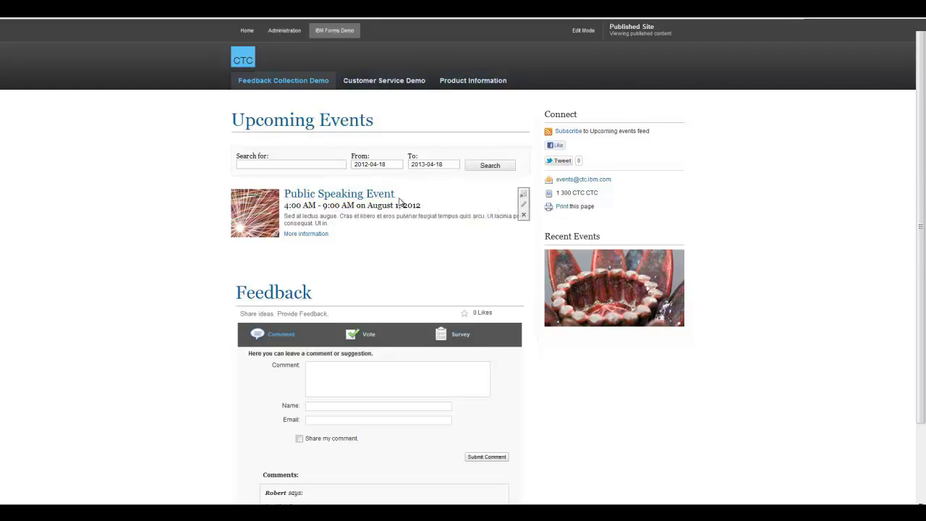
{"action": "scroll", "coordinate": [400, 257], "scroll_direction": "down", "scroll_amount": 2}
{"action": "left_click", "coordinate": [337, 290]}
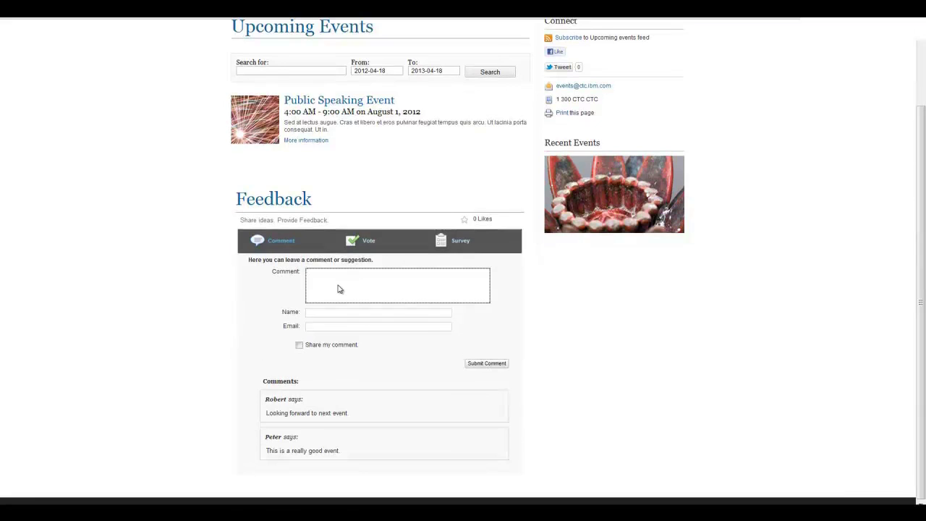
{"action": "type", "text": "This event is great"}
{"action": "left_click", "coordinate": [331, 315]}
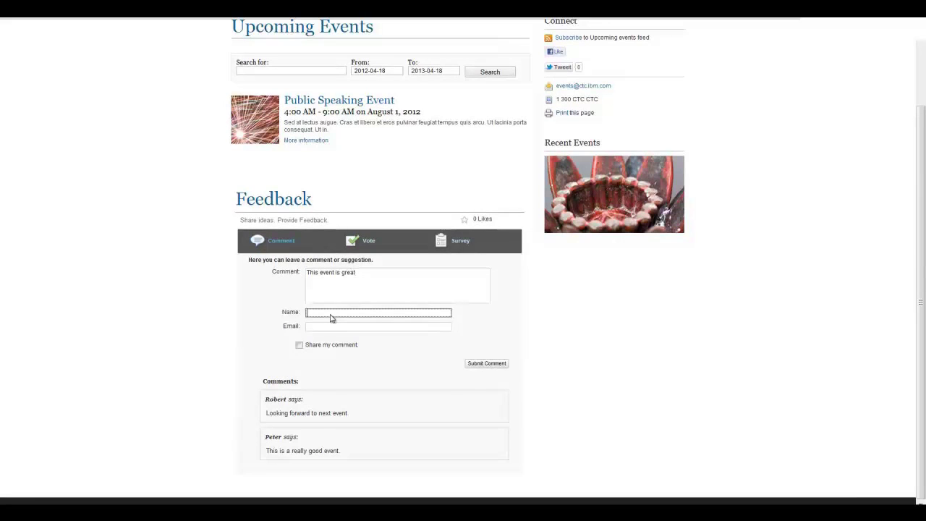
{"action": "type", "text": "Bill"}
{"action": "left_click", "coordinate": [299, 345]}
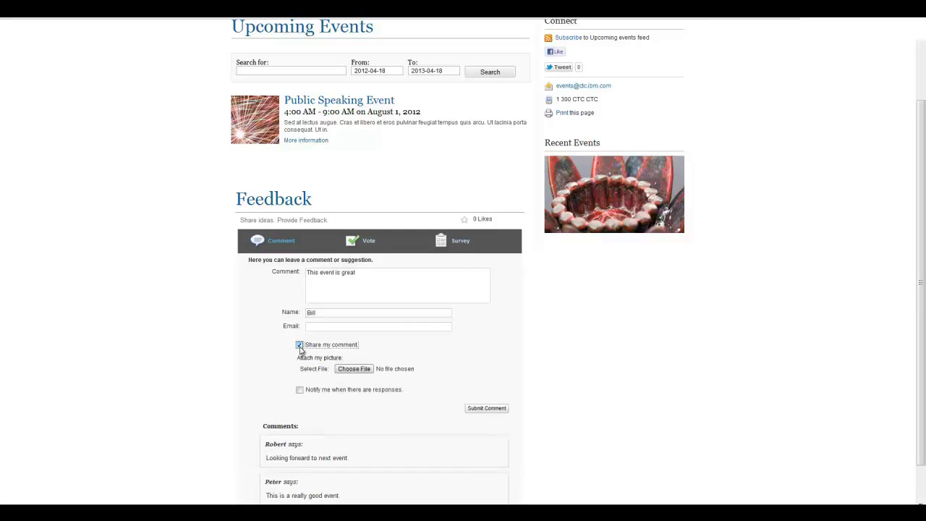
{"action": "scroll", "coordinate": [222, 365], "scroll_direction": "down", "scroll_amount": 1}
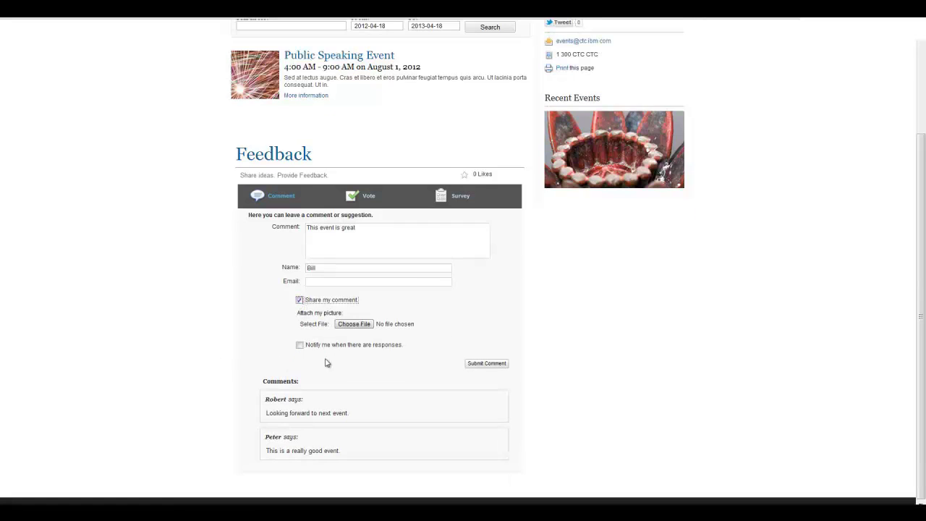
{"action": "left_click", "coordinate": [483, 363]}
Step: Submit a second, unshared comment 'This is my comment' under the same name
{"action": "scroll", "coordinate": [374, 368], "scroll_direction": "down", "scroll_amount": 1}
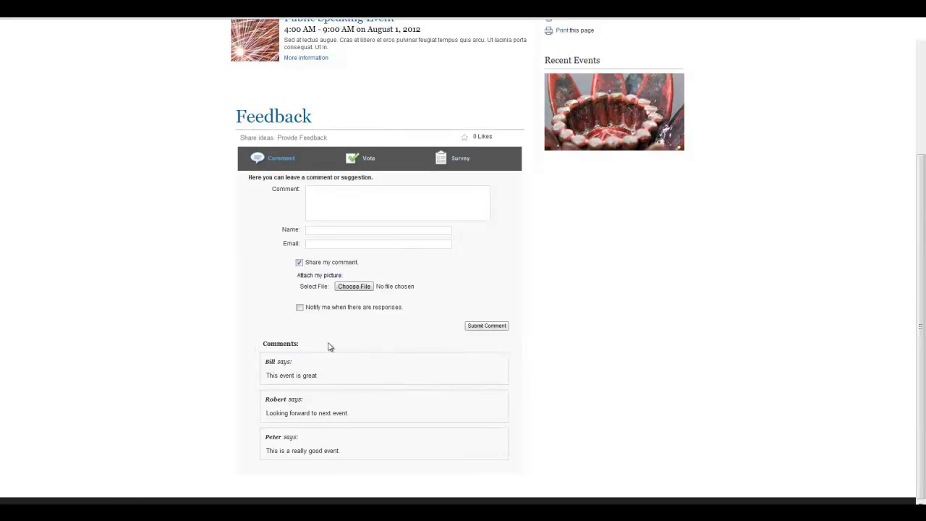
{"action": "left_click", "coordinate": [327, 209]}
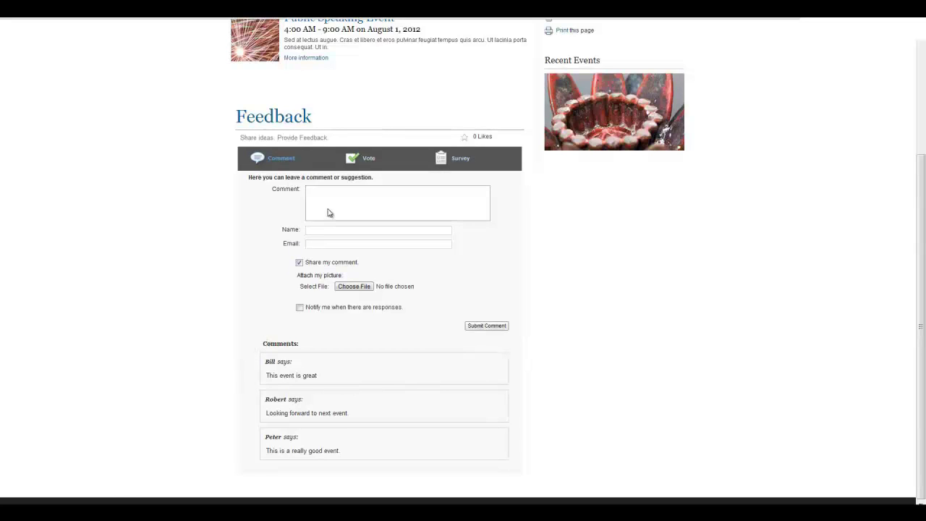
{"action": "type", "text": "This is my comment"}
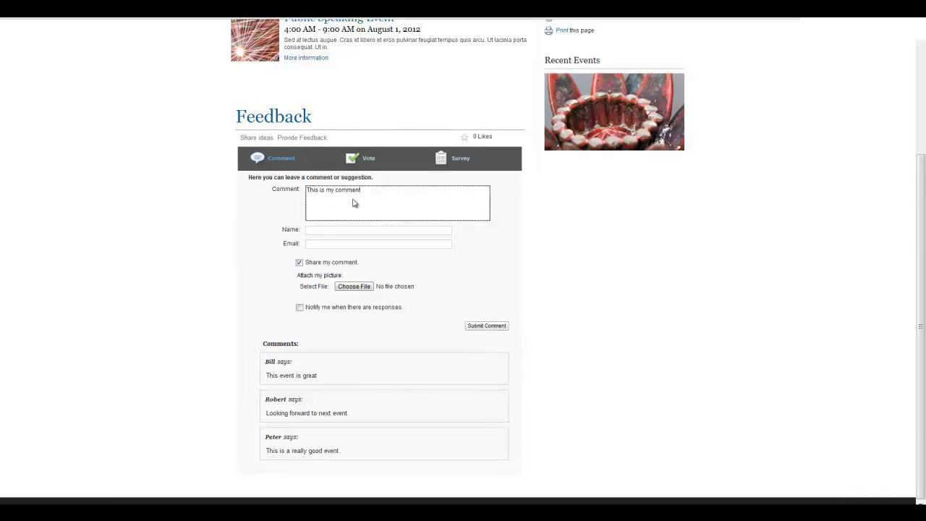
{"action": "left_click", "coordinate": [349, 232]}
{"action": "type", "text": "Bill"}
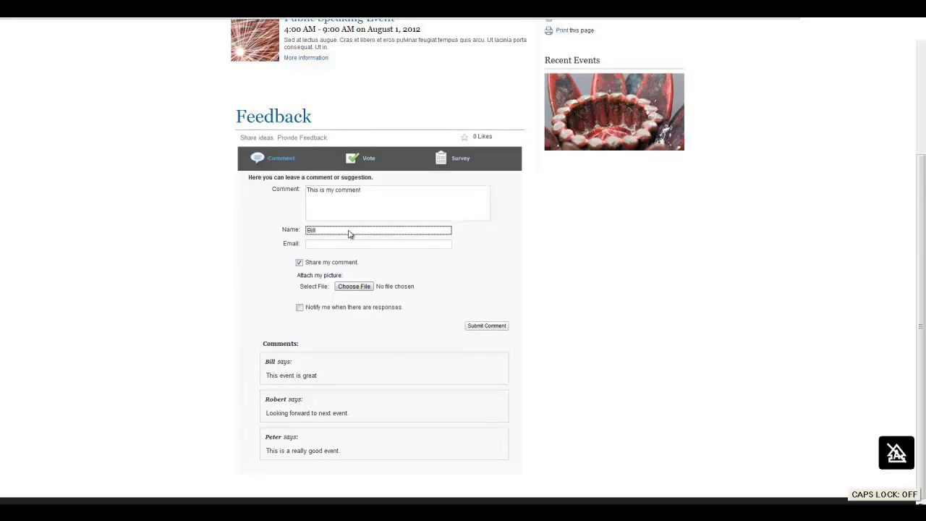
{"action": "left_click", "coordinate": [299, 263]}
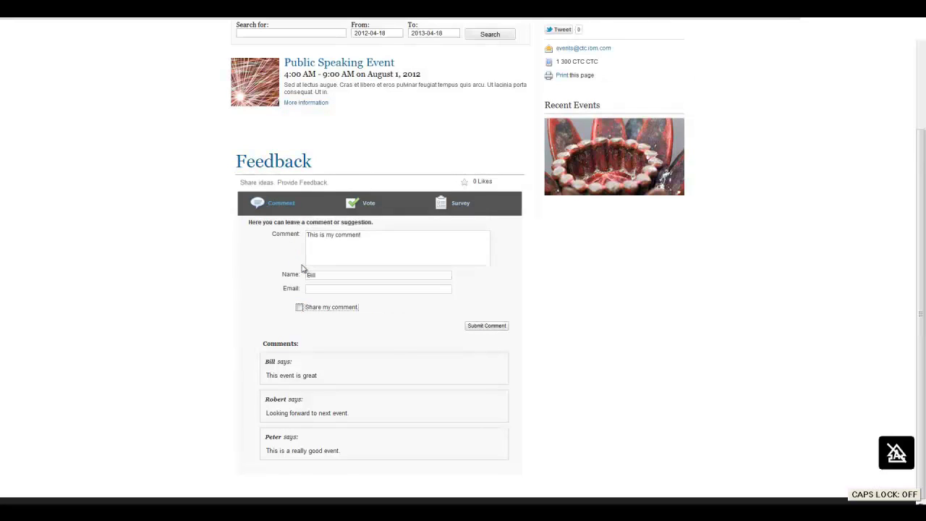
{"action": "left_click", "coordinate": [481, 327]}
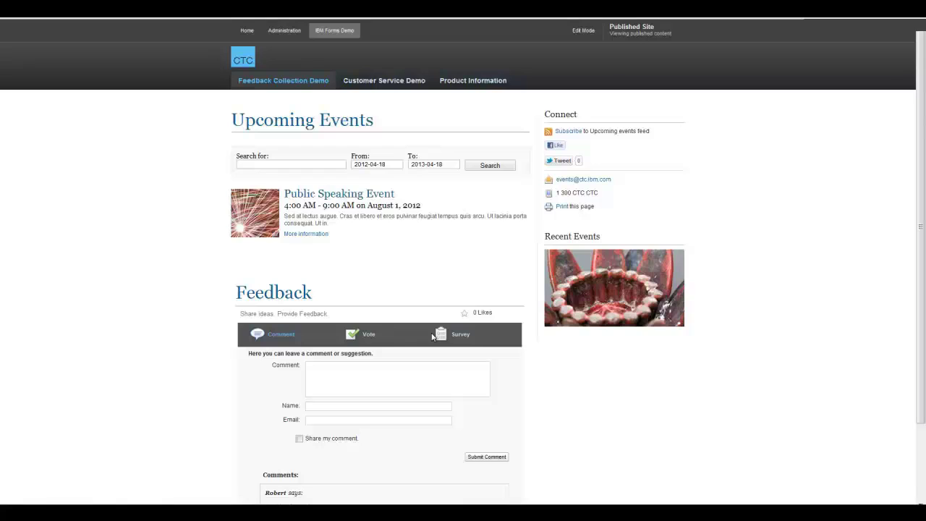
Step: Switch the Feedback form to its Vote view listing the three suggestions
{"action": "left_click", "coordinate": [366, 345]}
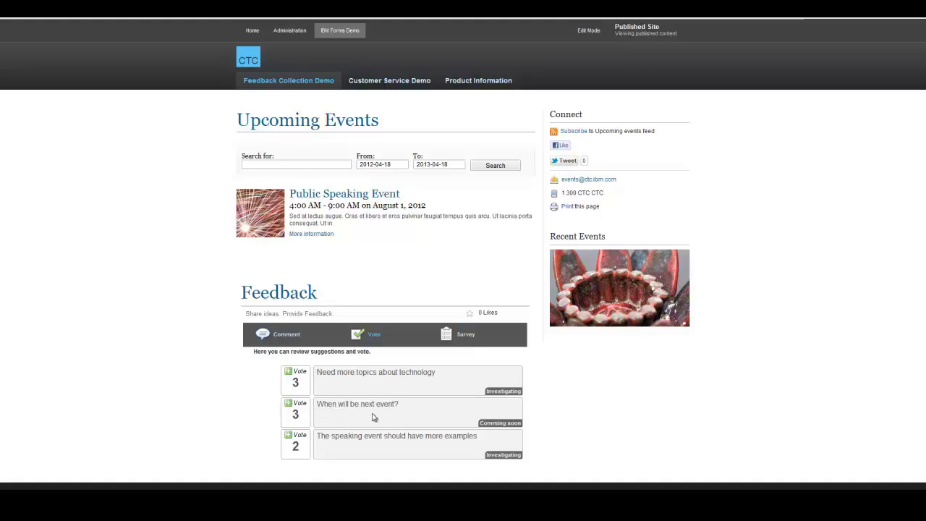
Step: Cast a vote for the suggestion 'When will be next event?'
{"action": "left_click", "coordinate": [297, 415]}
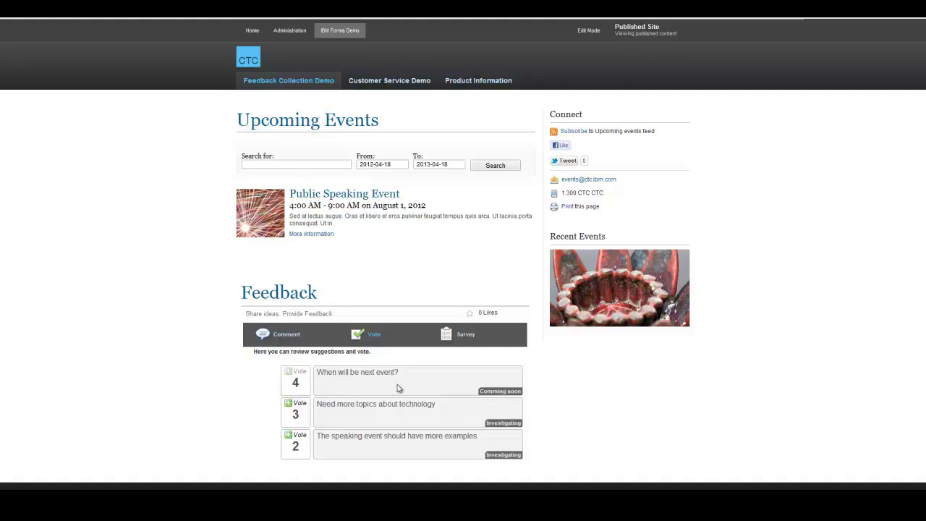
Step: In the Survey, rate the website Very Satisfied and Responsiveness, Accessibility, Knowledge 5
{"action": "left_click", "coordinate": [460, 335]}
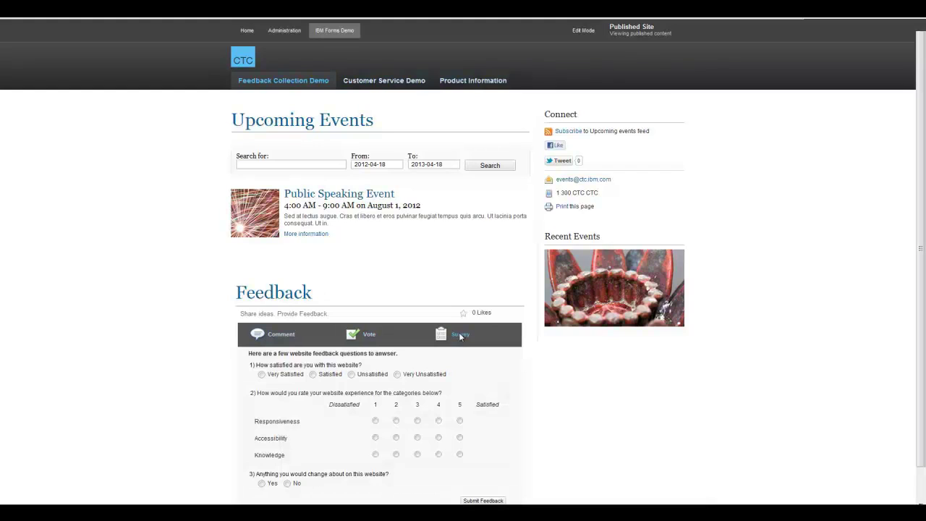
{"action": "scroll", "coordinate": [189, 376], "scroll_direction": "down", "scroll_amount": 1}
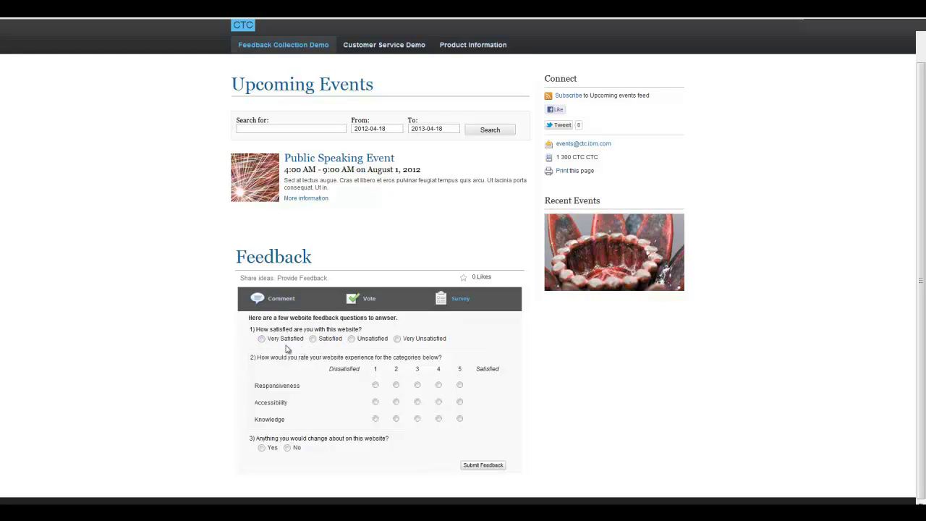
{"action": "left_click", "coordinate": [269, 339]}
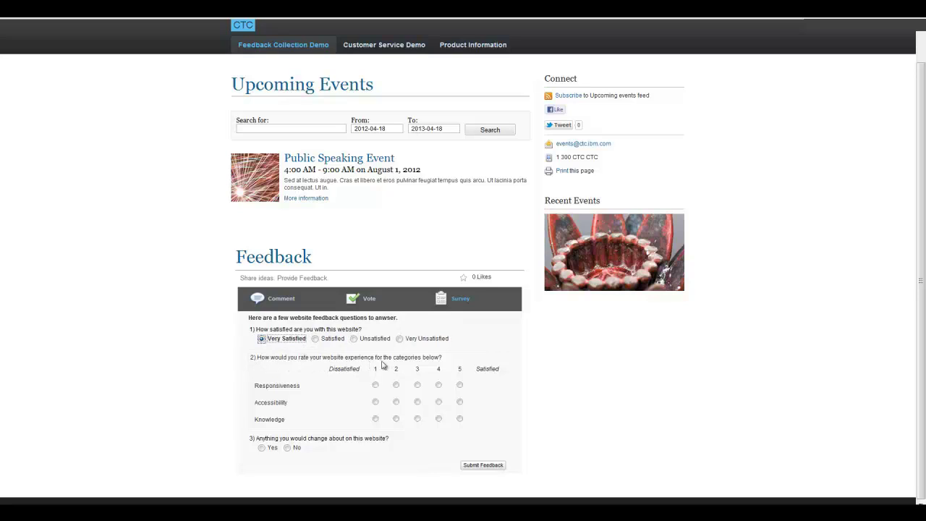
{"action": "left_click", "coordinate": [459, 385]}
{"action": "left_click", "coordinate": [460, 404]}
{"action": "left_click", "coordinate": [459, 418]}
Step: Request Moderately important changes and contact by e-mail, enter the address, and submit
{"action": "left_click", "coordinate": [261, 448]}
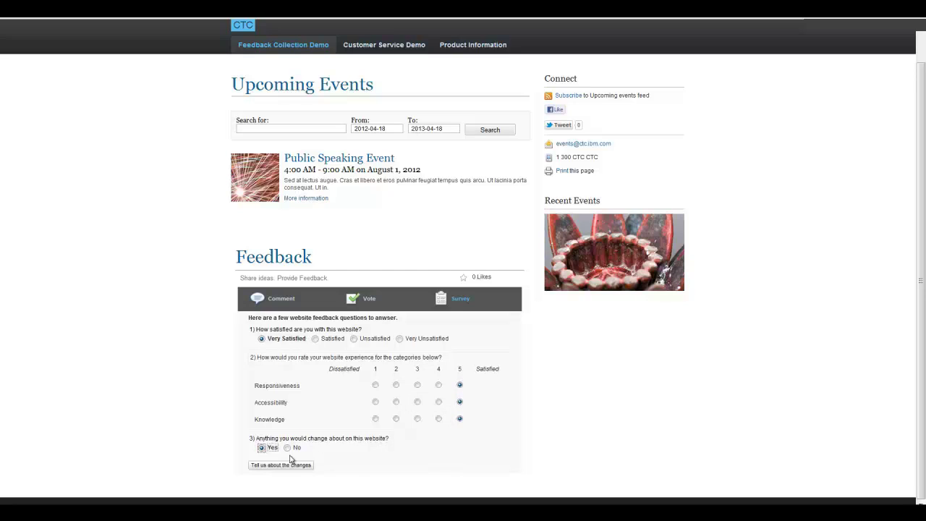
{"action": "left_click", "coordinate": [284, 465]}
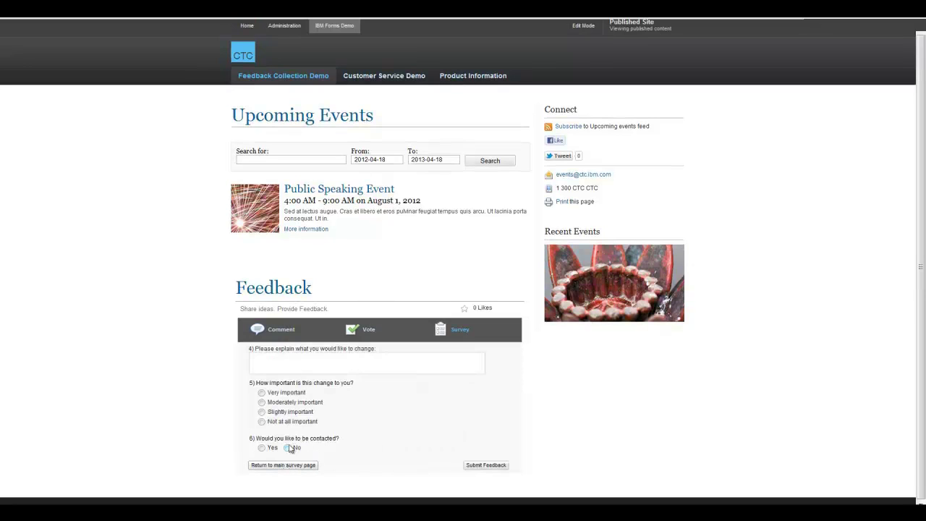
{"action": "left_click", "coordinate": [262, 403]}
{"action": "left_click", "coordinate": [262, 448]}
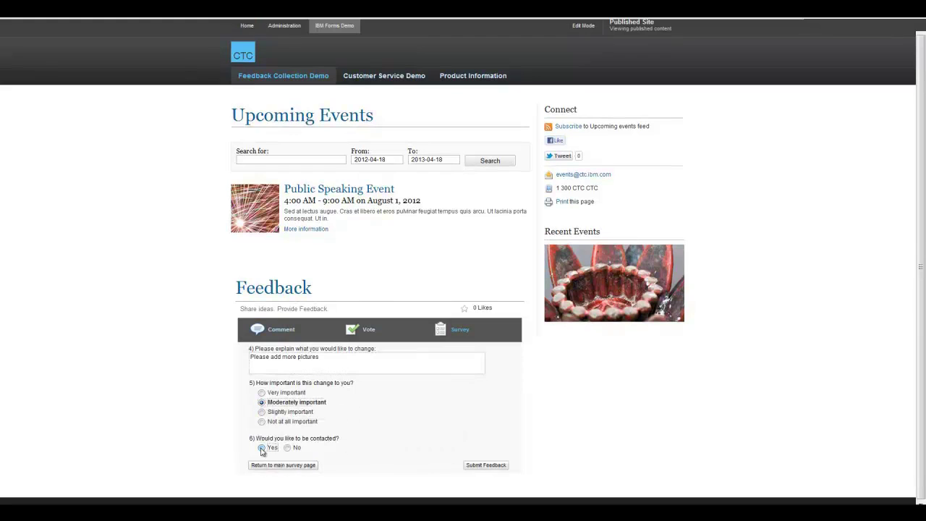
{"action": "scroll", "coordinate": [205, 434], "scroll_direction": "down", "scroll_amount": 1}
{"action": "left_click", "coordinate": [267, 453]}
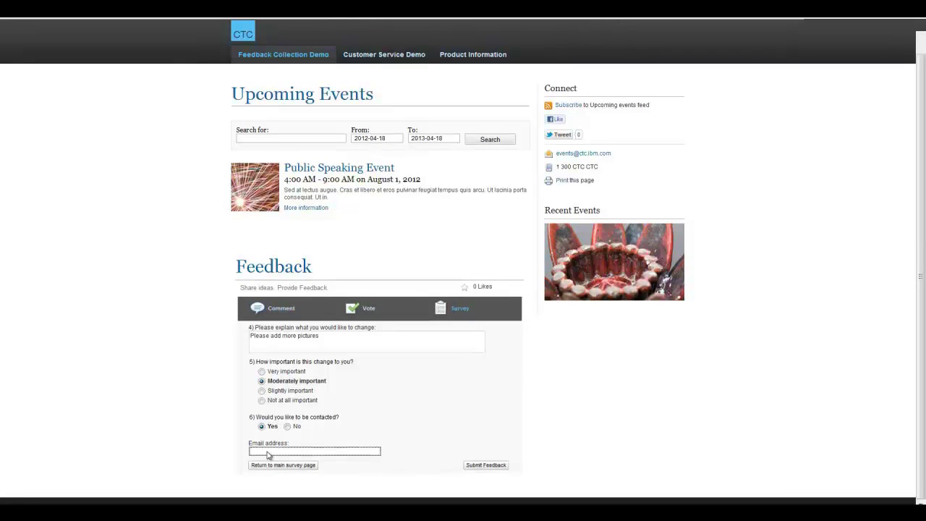
{"action": "type", "text": "bill@email.com"}
{"action": "left_click", "coordinate": [483, 468]}
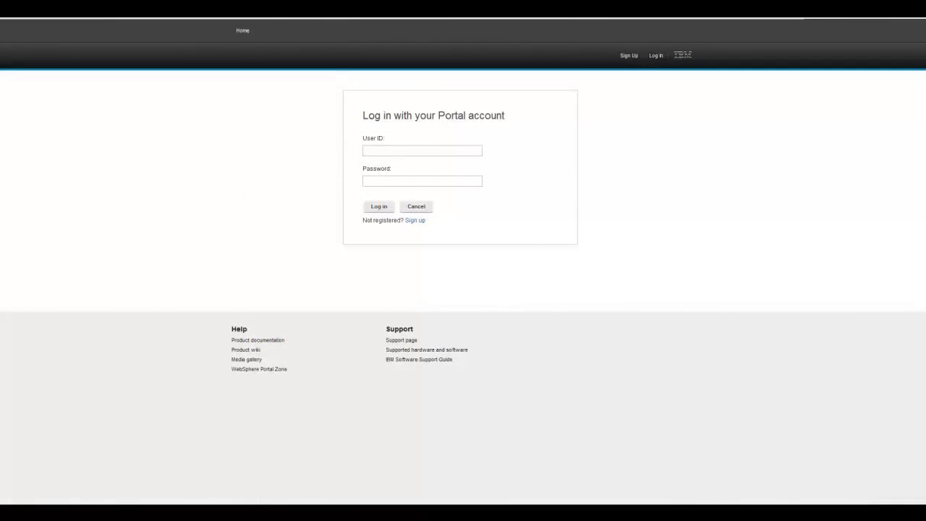
Step: Enter the portal user ID and password on the login page
{"action": "left_click", "coordinate": [400, 148]}
{"action": "type", "text": "bill"}
{"action": "key", "text": "Tab"}
{"action": "type", "text": "password"}
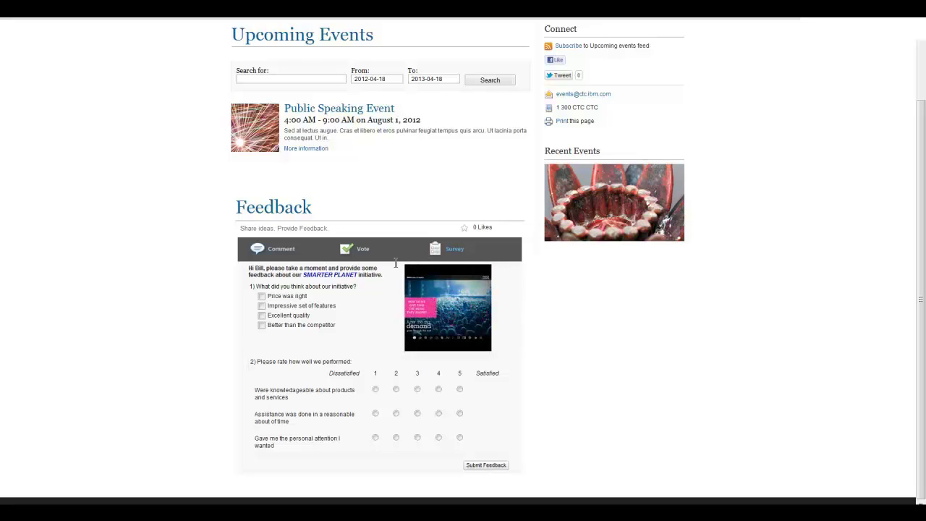
Step: Check Impressive set of features, rate knowledge and timeliness 5, and submit the survey
{"action": "left_click", "coordinate": [262, 306]}
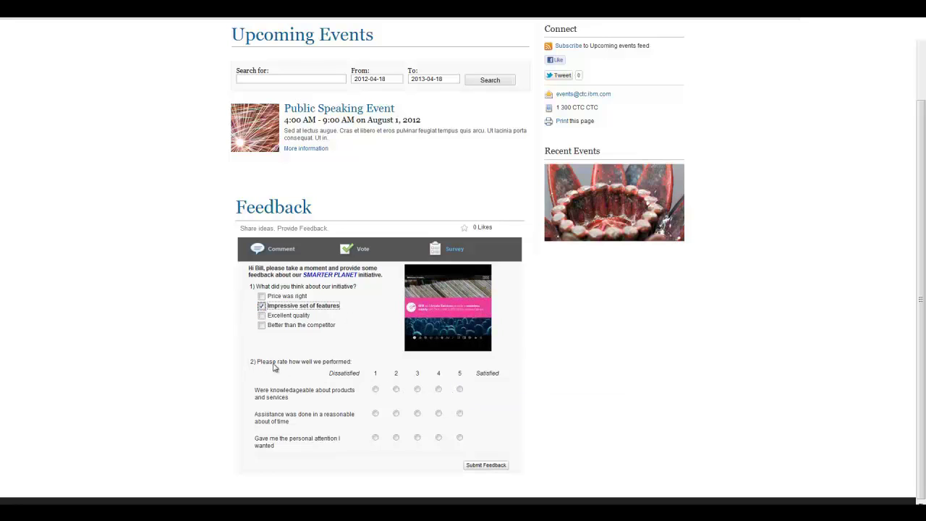
{"action": "left_click", "coordinate": [460, 390]}
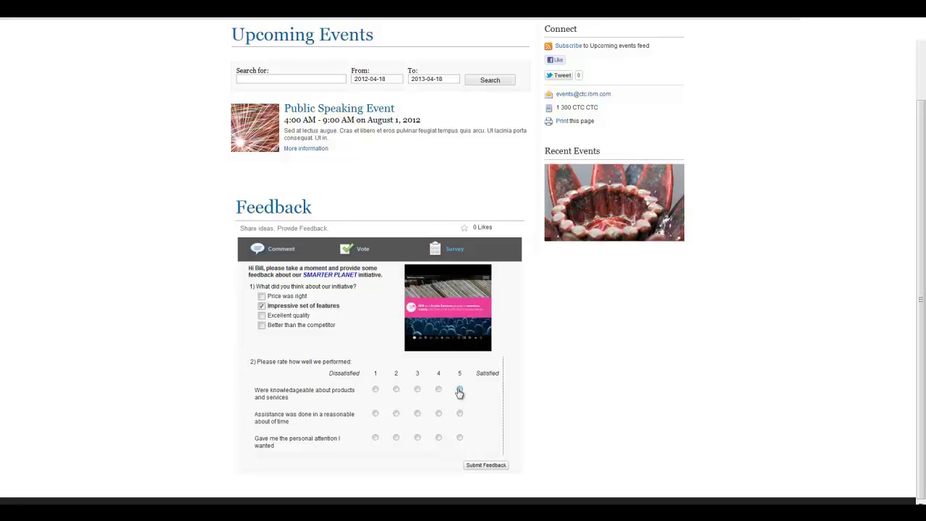
{"action": "left_click", "coordinate": [460, 413]}
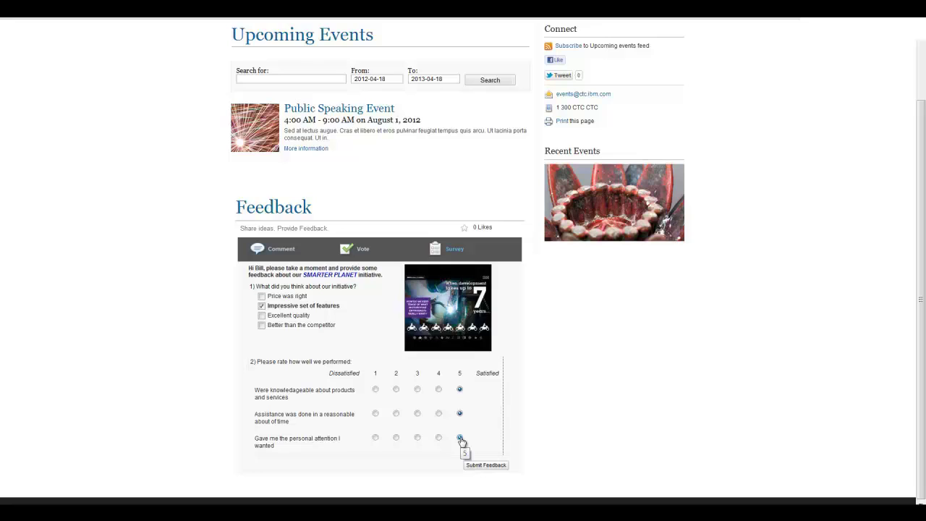
{"action": "left_click", "coordinate": [486, 466]}
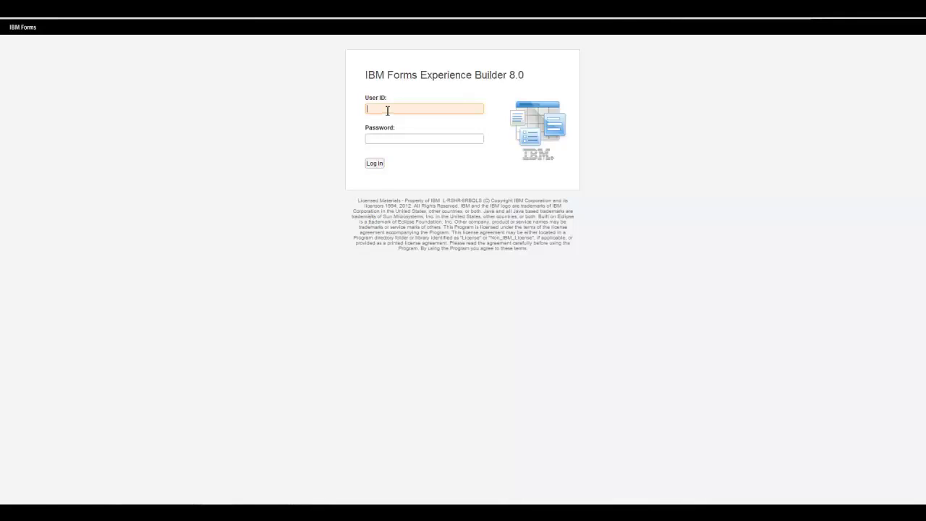
Step: Log in to Forms Experience Builder and open the Collecting Feedback responses table
{"action": "left_click", "coordinate": [387, 110]}
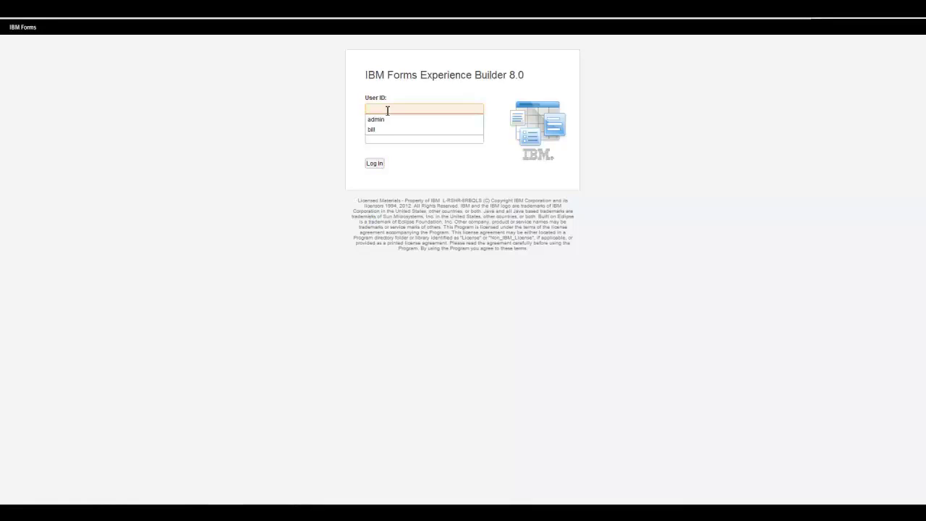
{"action": "type", "text": "admin"}
{"action": "left_click", "coordinate": [392, 142]}
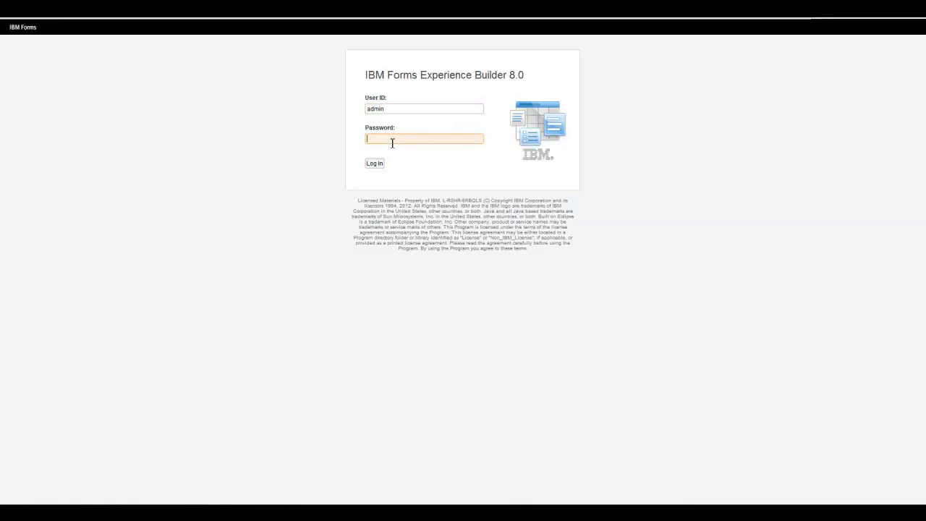
{"action": "left_click", "coordinate": [374, 163]}
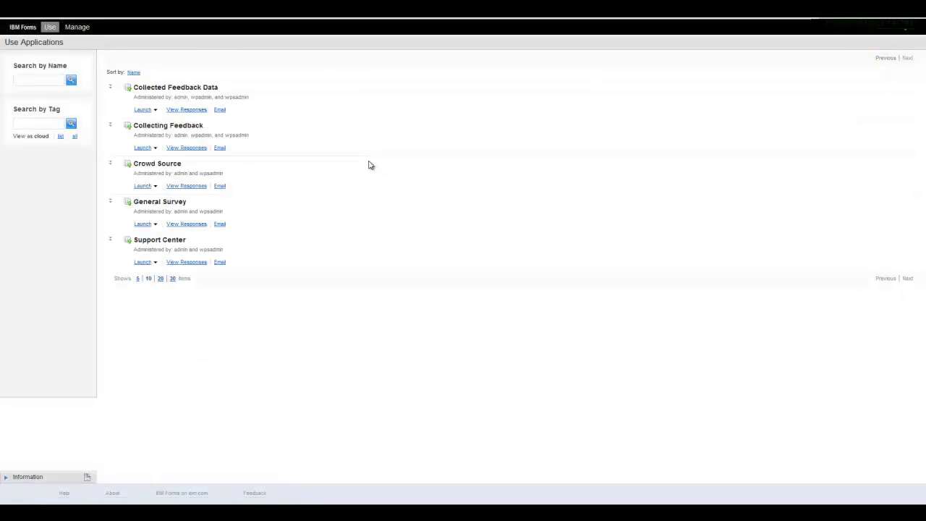
{"action": "left_click", "coordinate": [187, 149]}
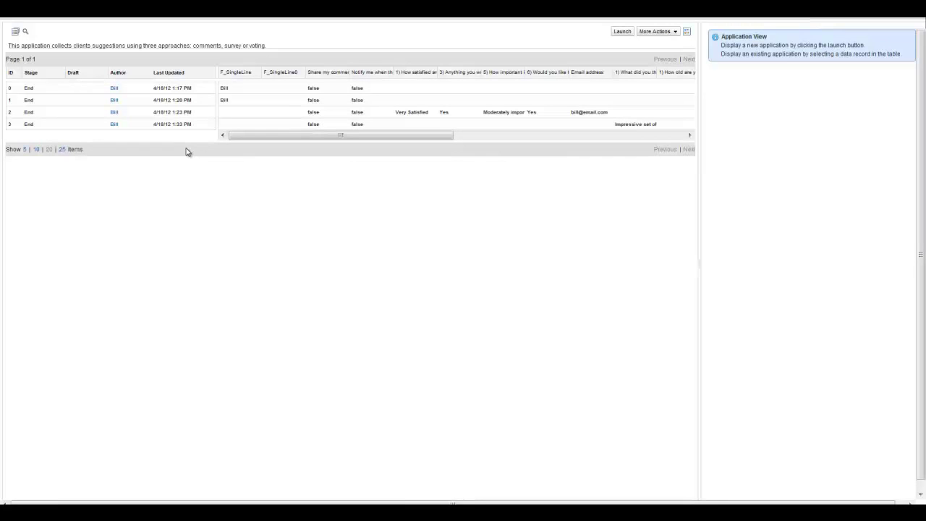
Step: Open response record 3 and widen its form panel
{"action": "left_click", "coordinate": [120, 126]}
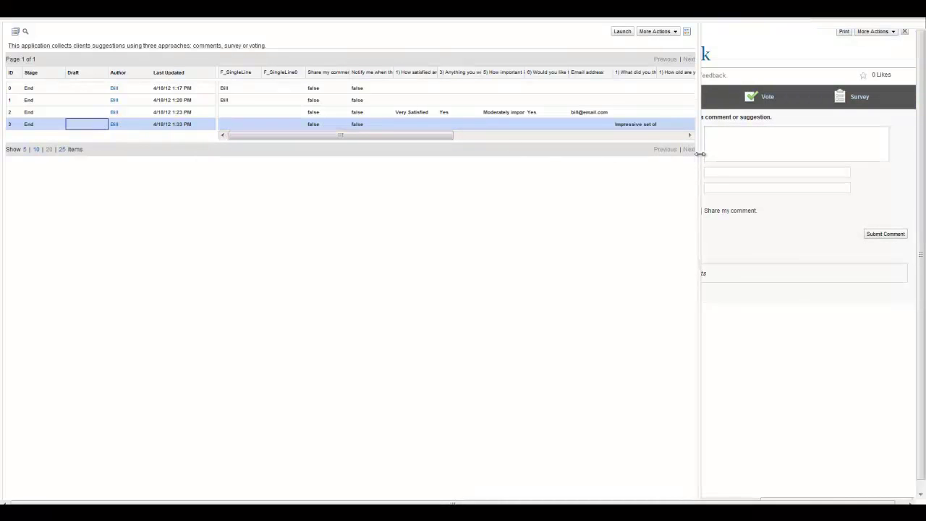
{"action": "left_click_drag", "start_coordinate": [701, 153], "coordinate": [547, 169]}
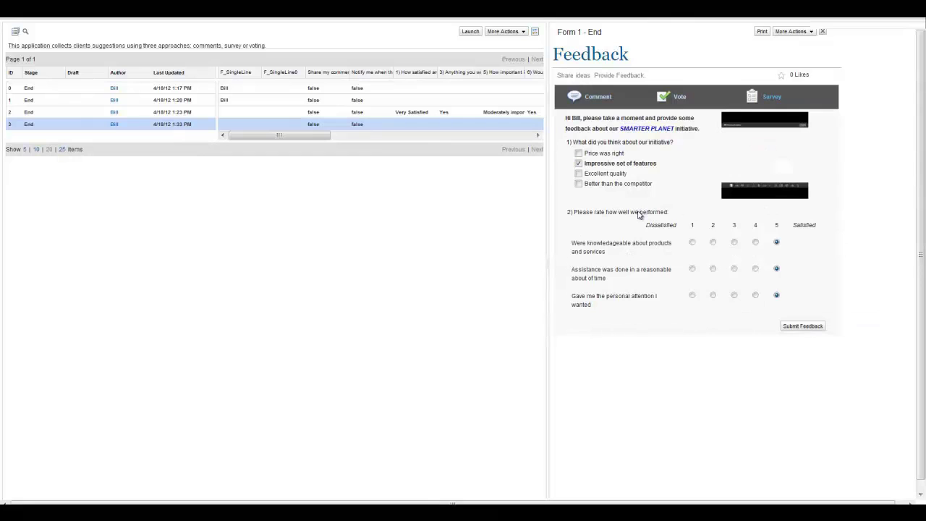
{"action": "left_click", "coordinate": [518, 35]}
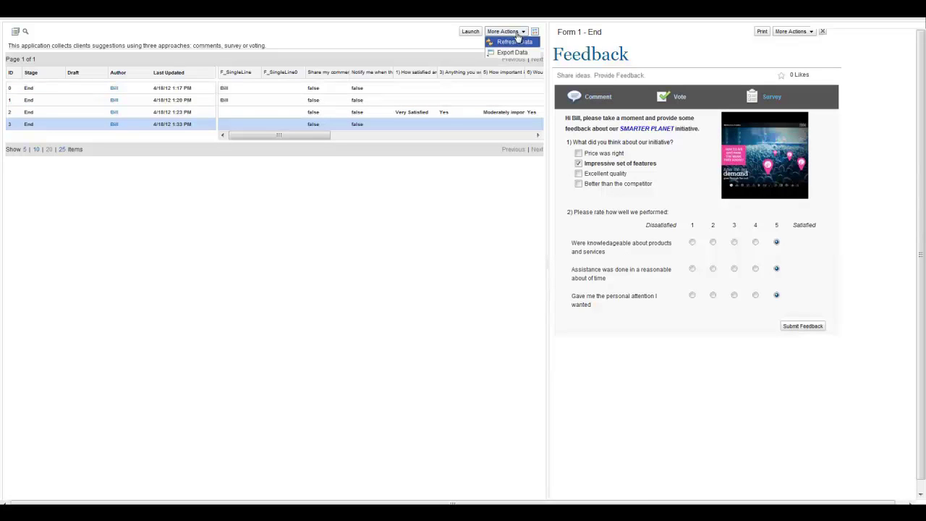
{"action": "left_click", "coordinate": [514, 53]}
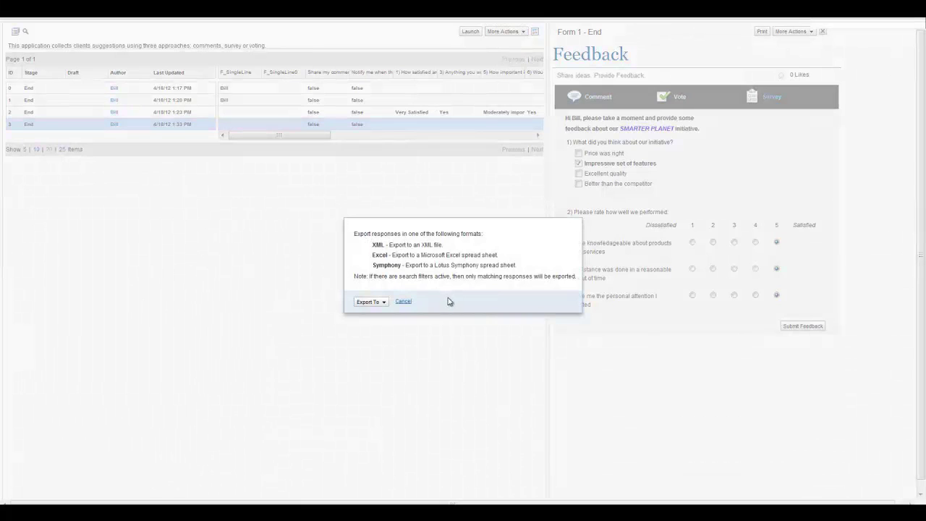
{"action": "left_click", "coordinate": [384, 303]}
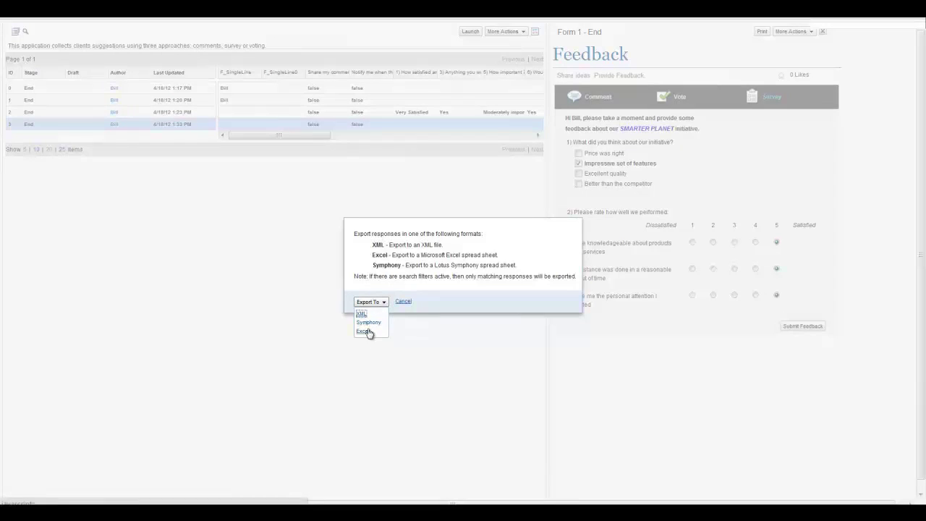
{"action": "left_click", "coordinate": [424, 302]}
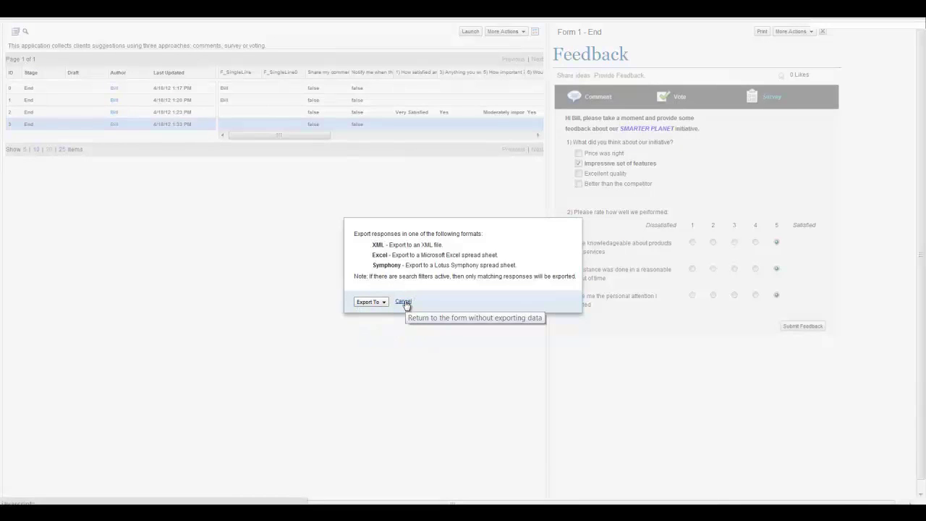
Step: Cancel the export dialog and return to the responses table
{"action": "left_click", "coordinate": [403, 302]}
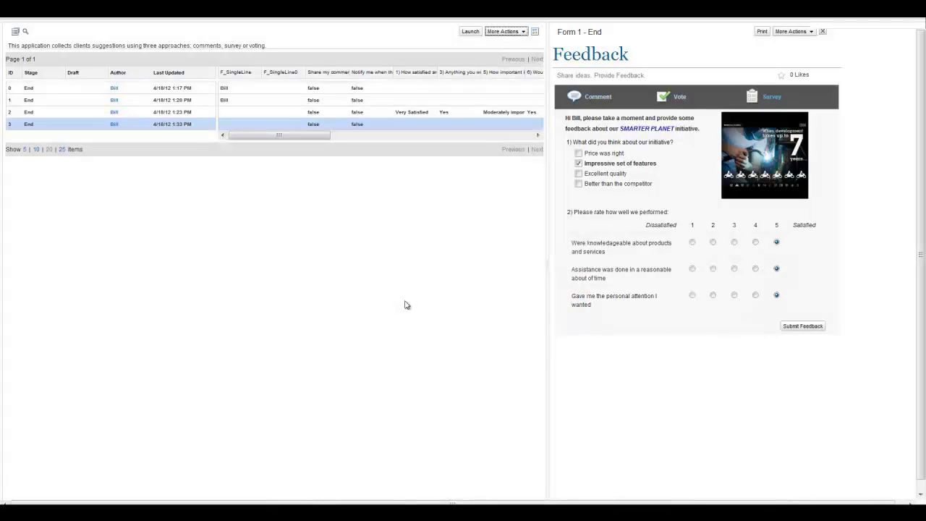